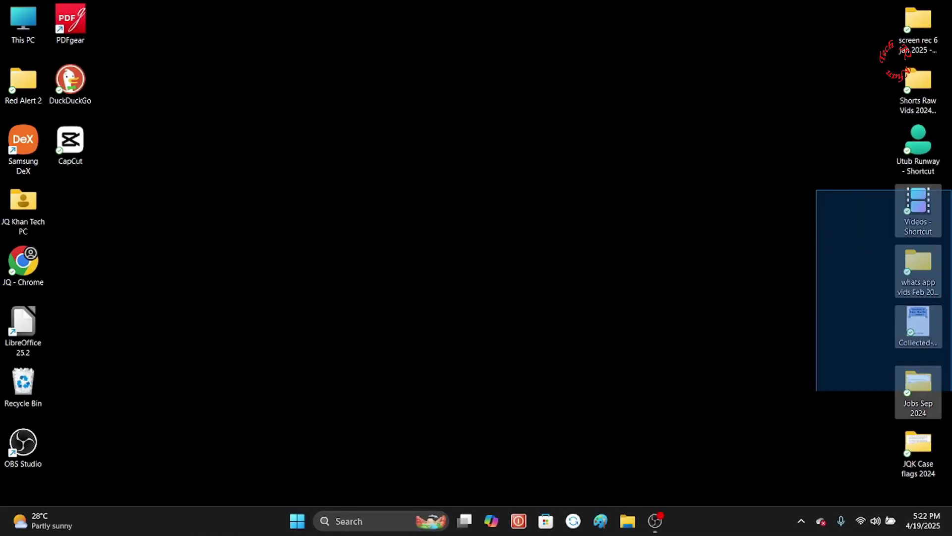
Step: Select the right column of sync-ticked desktop icons and reveal the hidden tray icons
{"action": "left_click", "coordinate": [771, 255]}
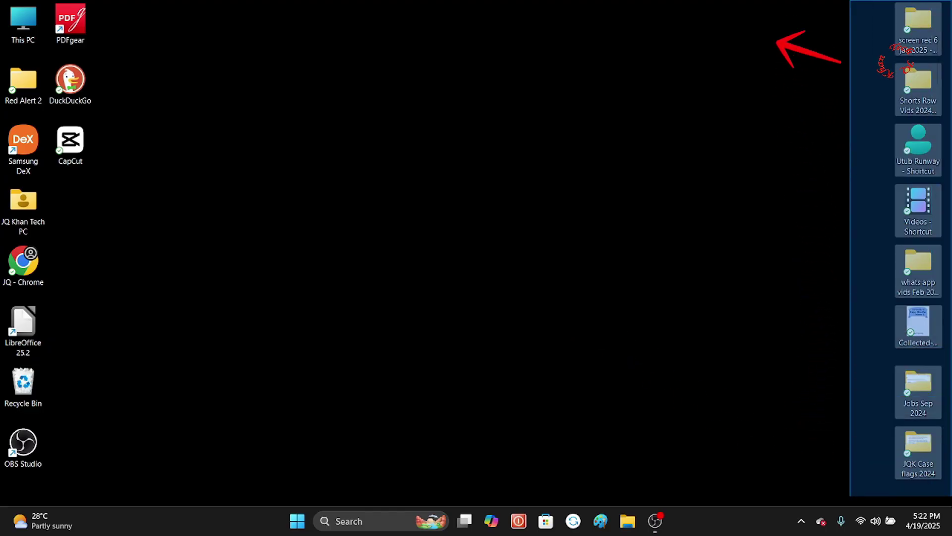
{"action": "left_click_drag", "start_coordinate": [852, 13], "coordinate": [948, 502]}
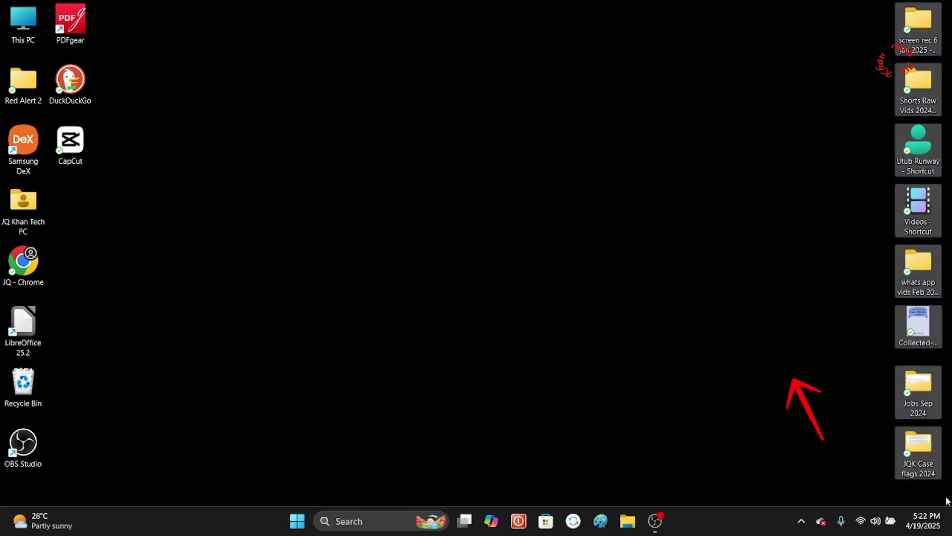
{"action": "left_click", "coordinate": [801, 521]}
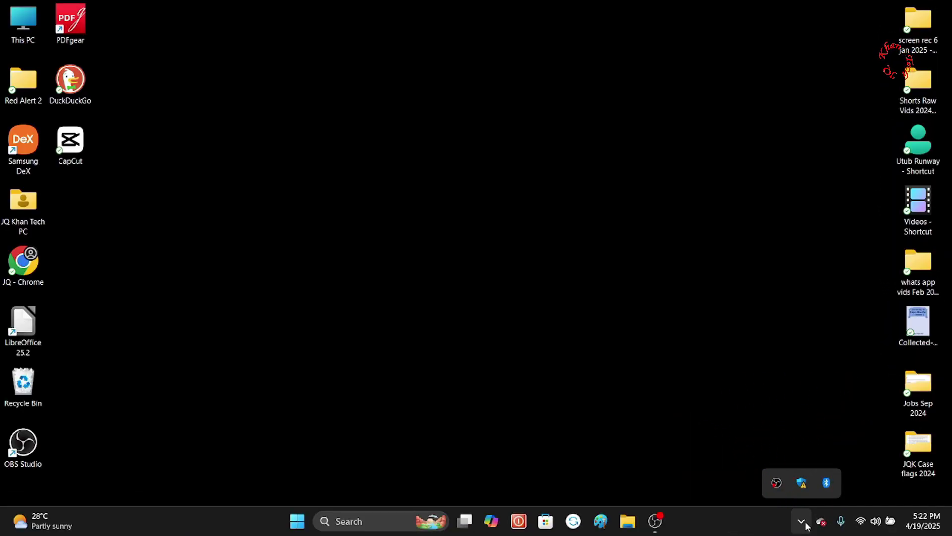
Step: Choose Quit OneDrive from the OneDrive panel's Help & Settings, Pause syncing menu
{"action": "left_click", "coordinate": [805, 521]}
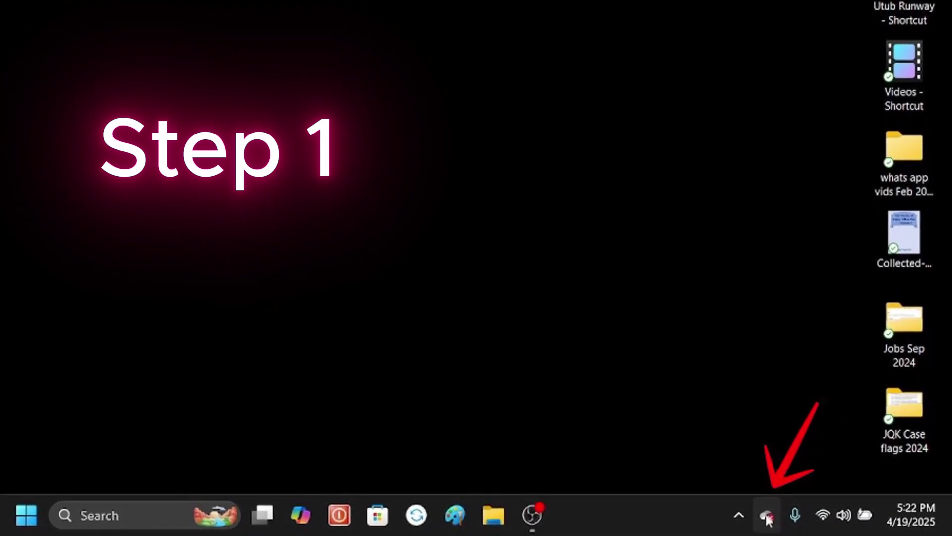
{"action": "left_click", "coordinate": [779, 517]}
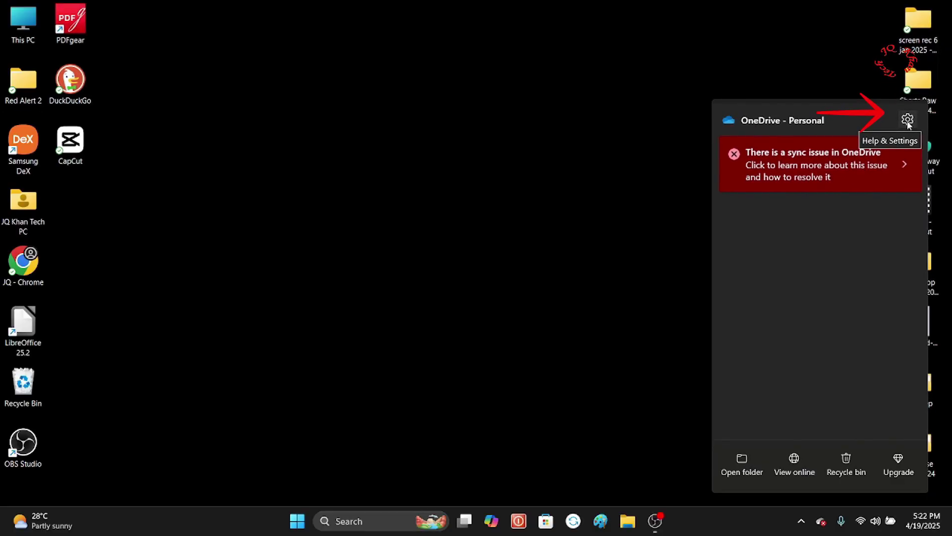
{"action": "left_click", "coordinate": [908, 121]}
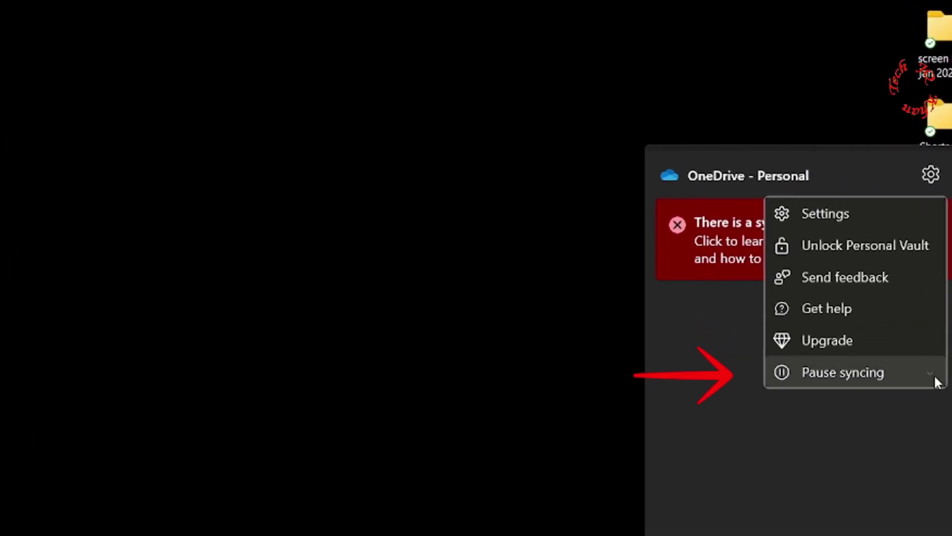
{"action": "left_click", "coordinate": [934, 375]}
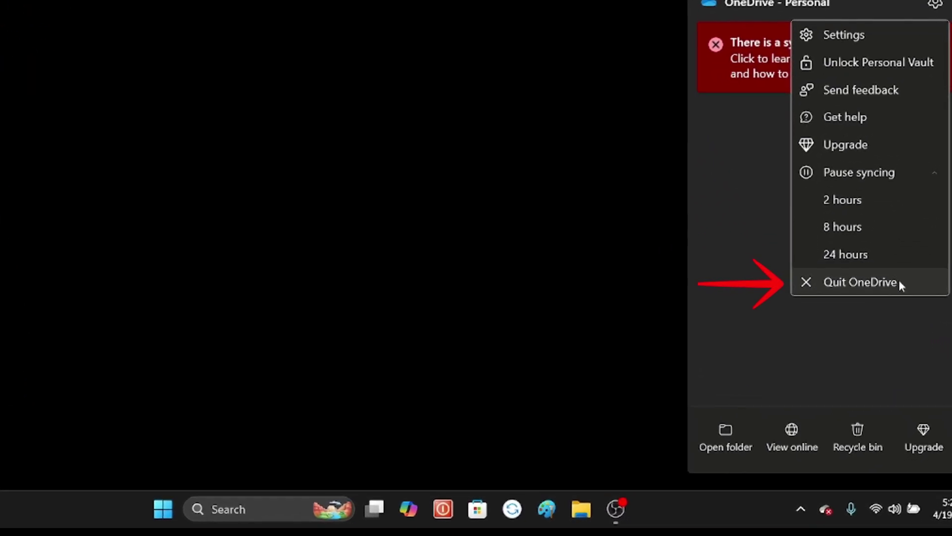
{"action": "left_click", "coordinate": [856, 301]}
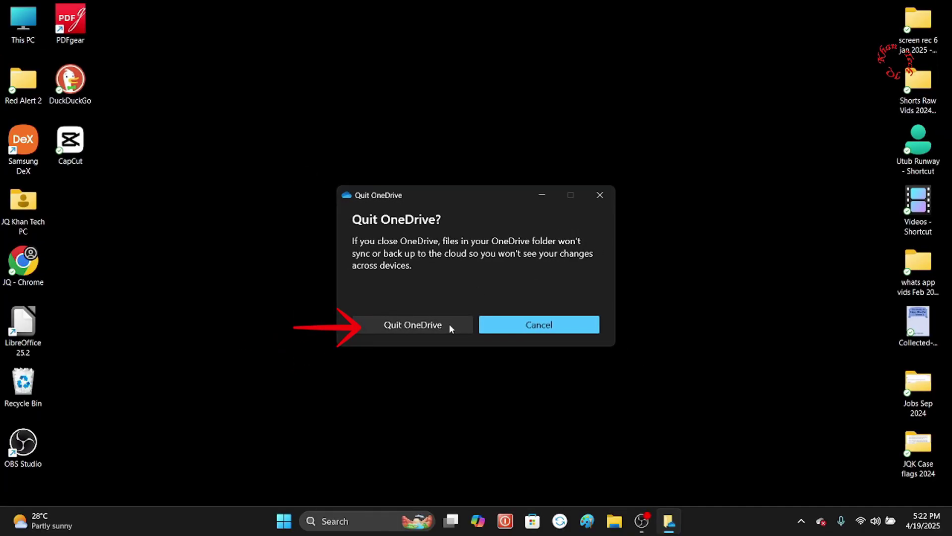
Step: Confirm Quit OneDrive, then bring up the desktop context menu to refresh
{"action": "left_click", "coordinate": [450, 326]}
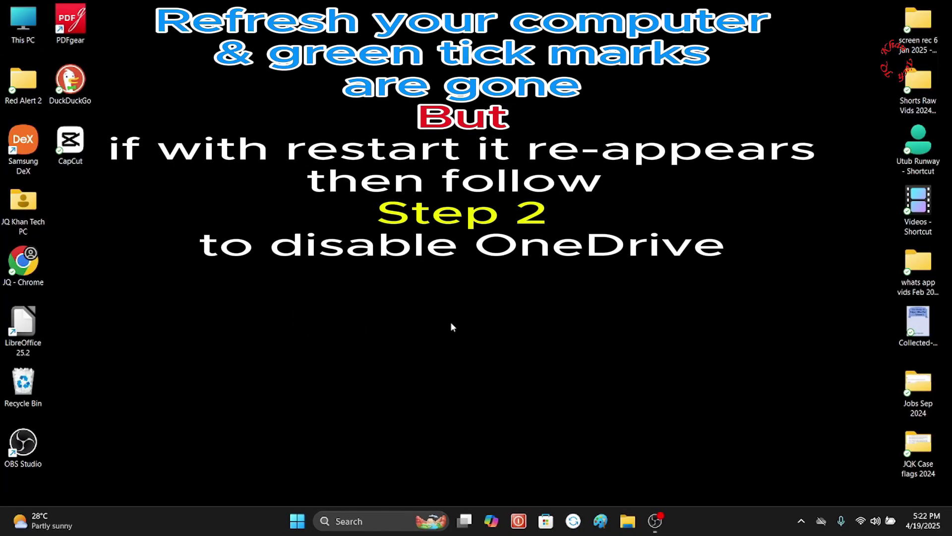
{"action": "right_click", "coordinate": [456, 285]}
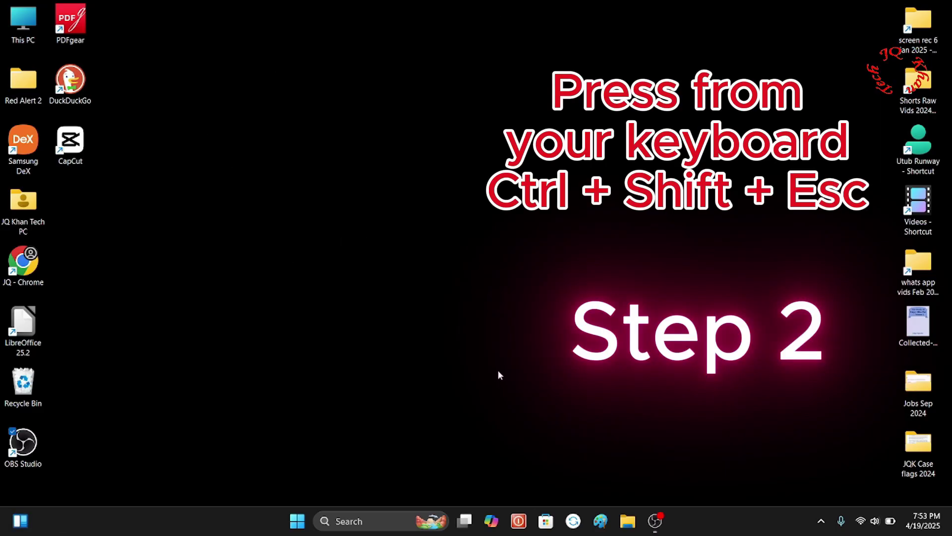
Step: Disable the OneDrive entry in the maximized Task Manager's Startup apps list
{"action": "key", "text": "ctrl+shift+Escape"}
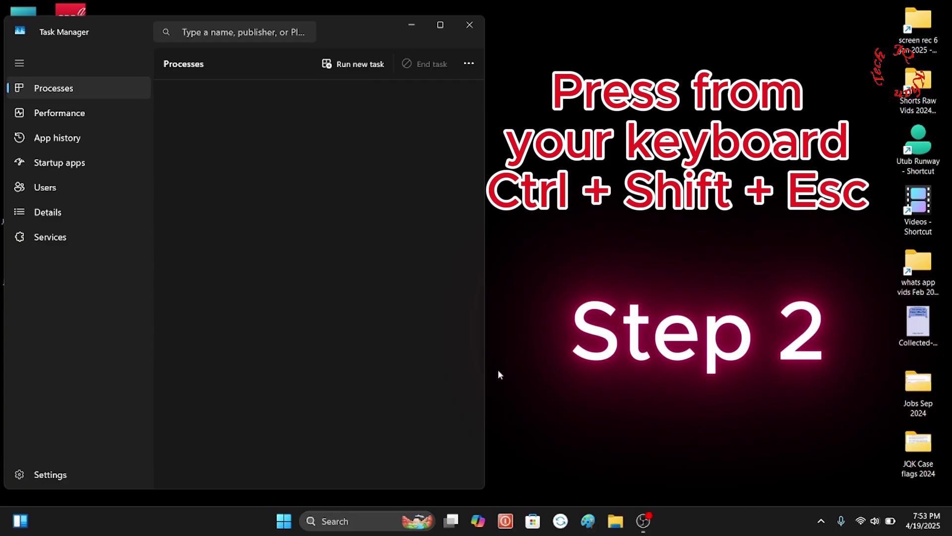
{"action": "left_click", "coordinate": [440, 24]}
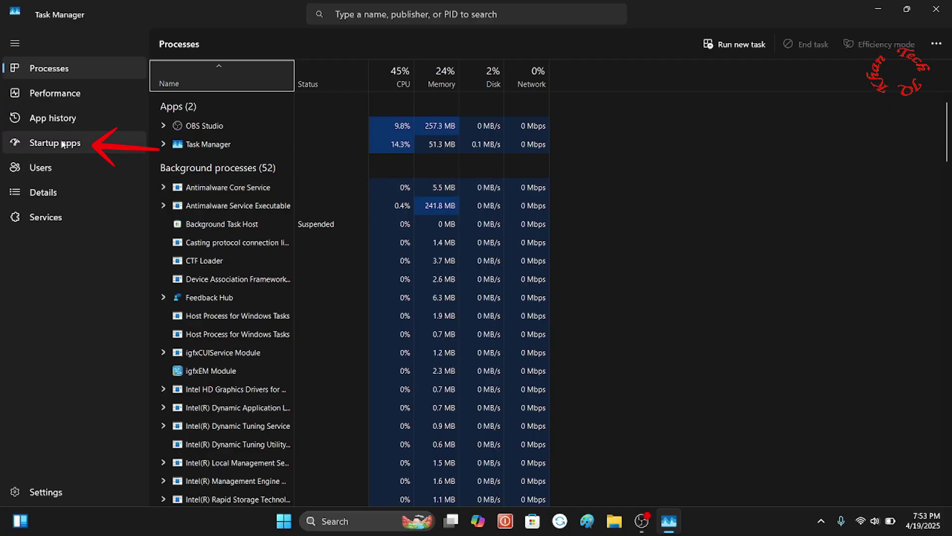
{"action": "left_click", "coordinate": [63, 144]}
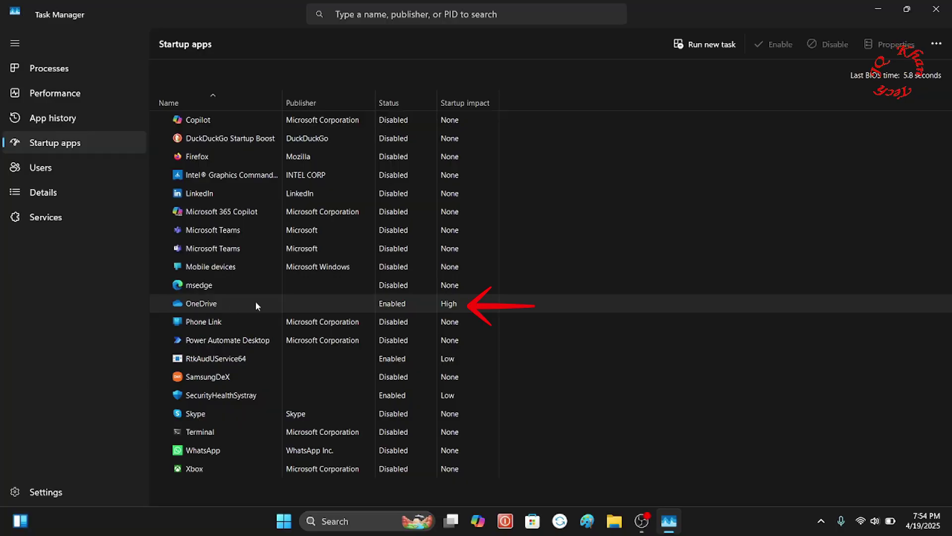
{"action": "left_click", "coordinate": [256, 303]}
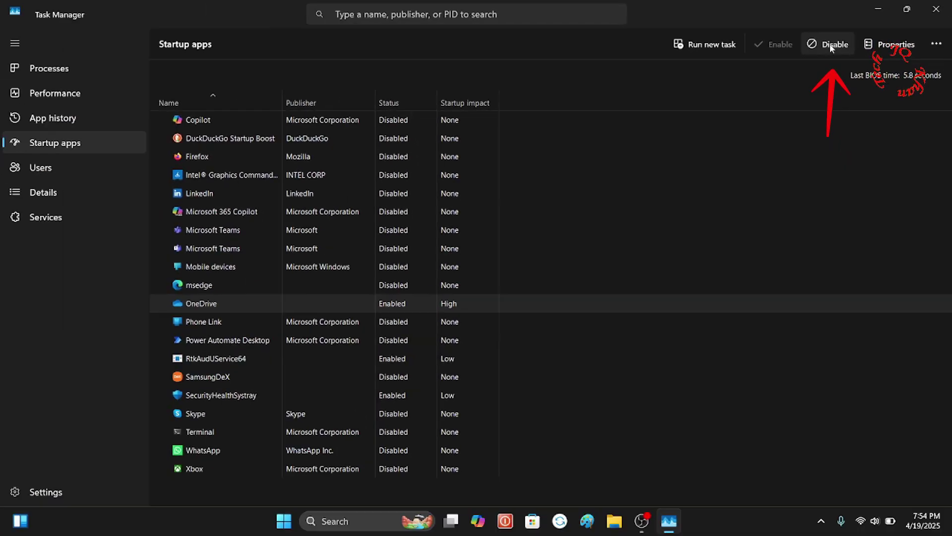
{"action": "left_click", "coordinate": [831, 45]}
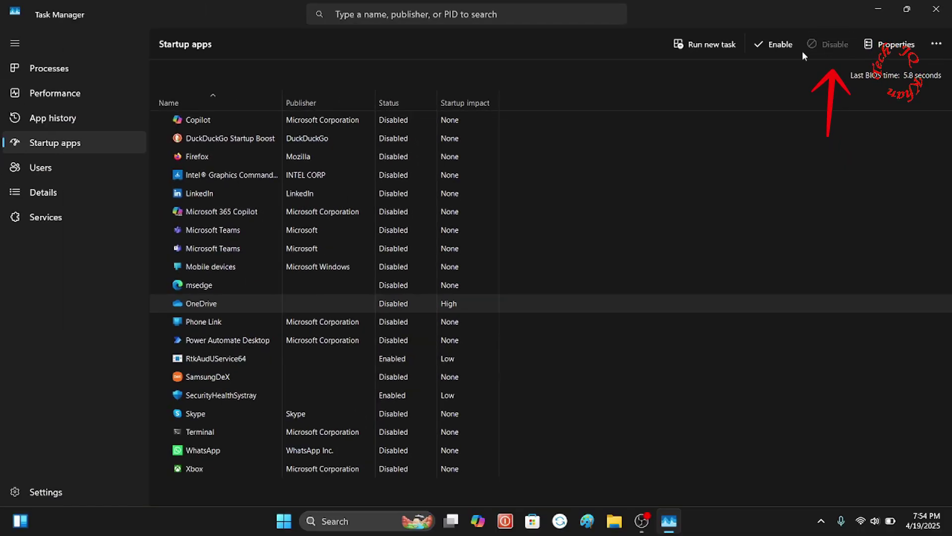
Step: Bring up the Start menu's power options to restart the PC
{"action": "left_click", "coordinate": [283, 521]}
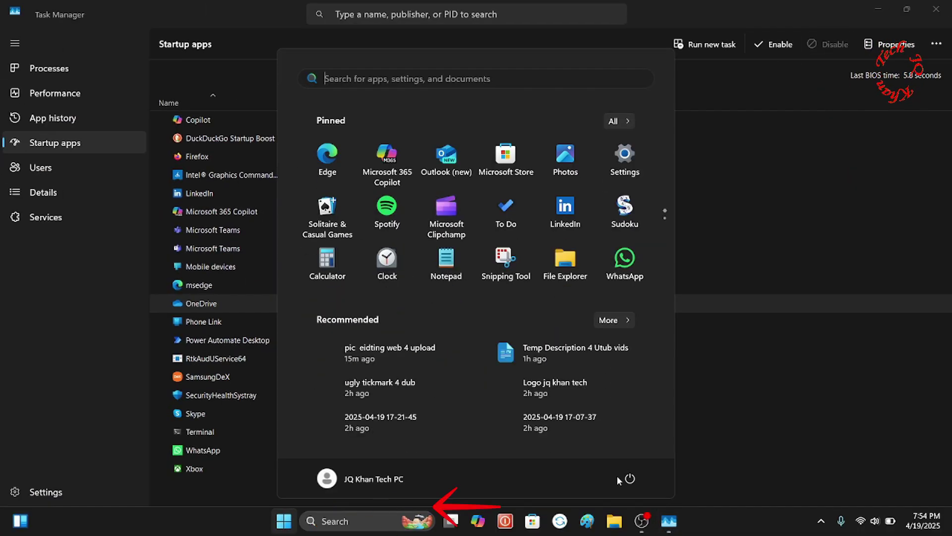
{"action": "left_click", "coordinate": [630, 478]}
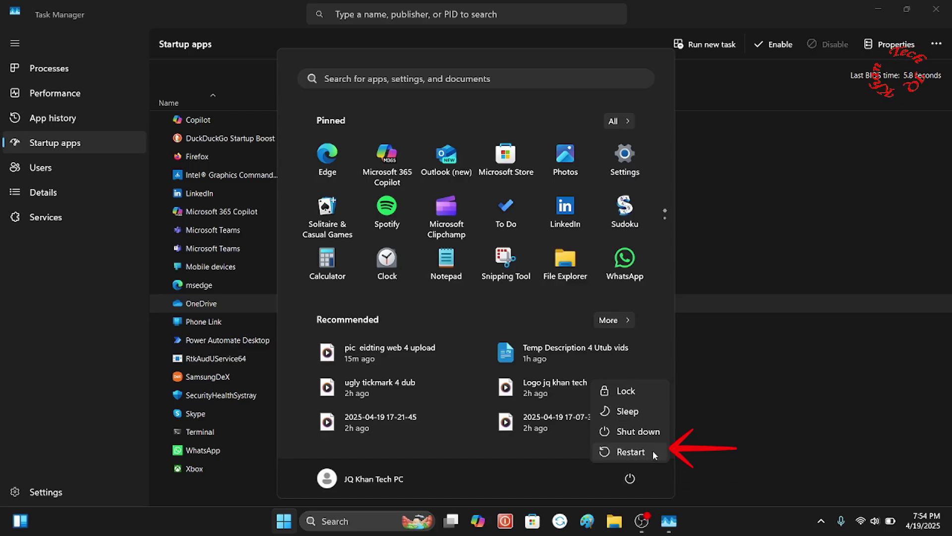